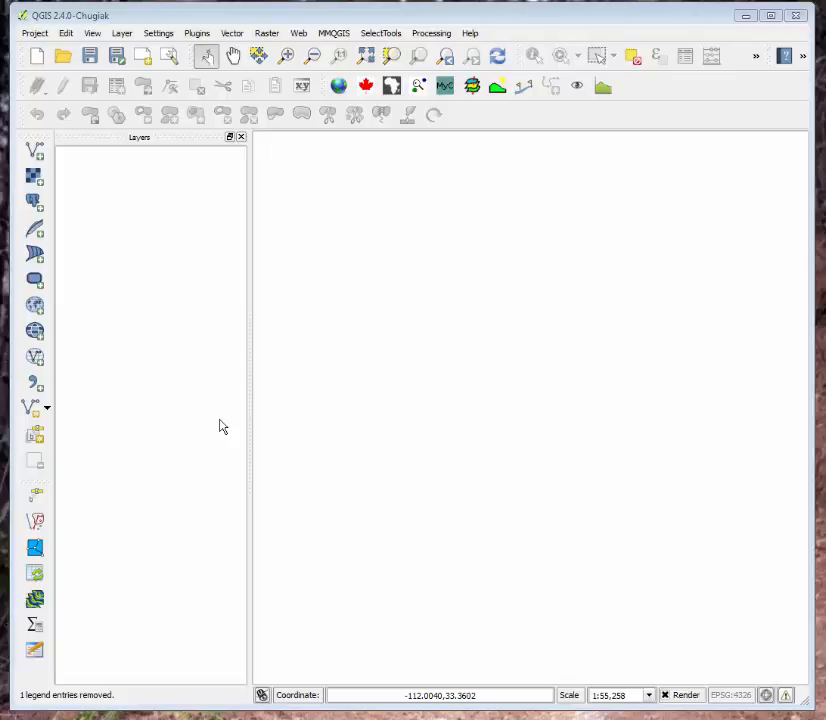
Add demographics.shp from the L7 data folder as a vector layer, filtering the file list to ESRI Shapefiles
left_click(35, 152)
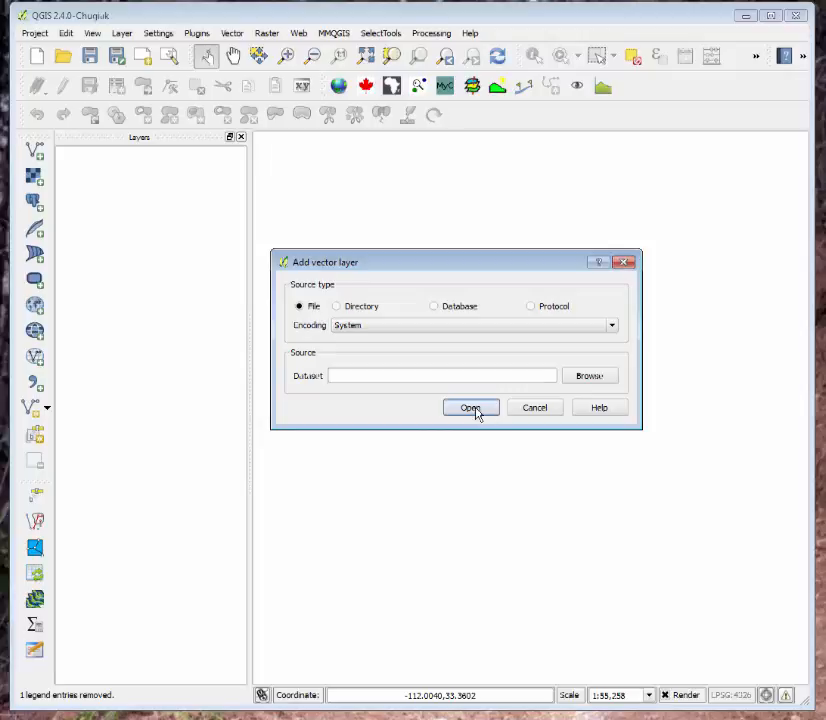
left_click(584, 377)
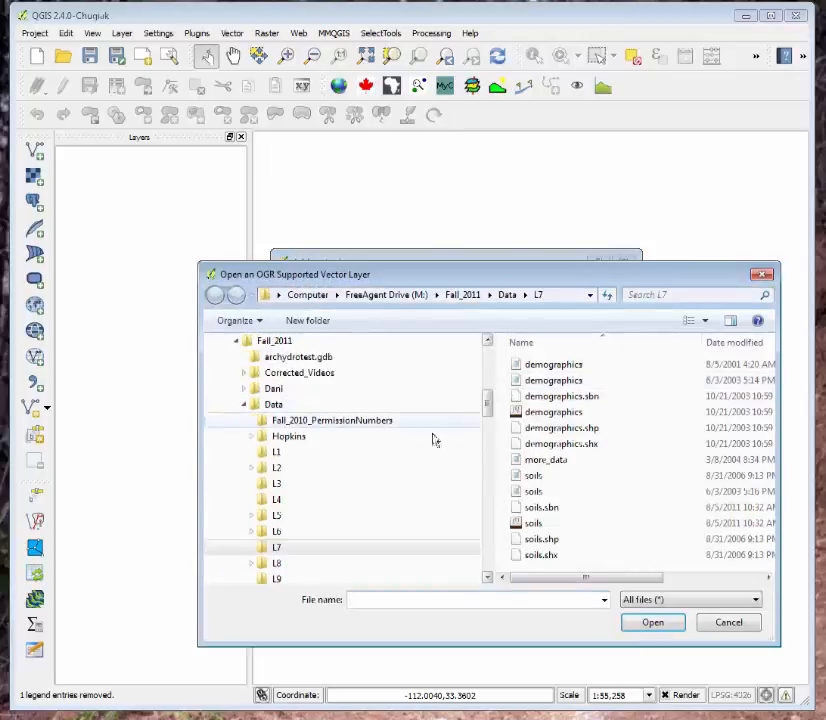
left_click(665, 598)
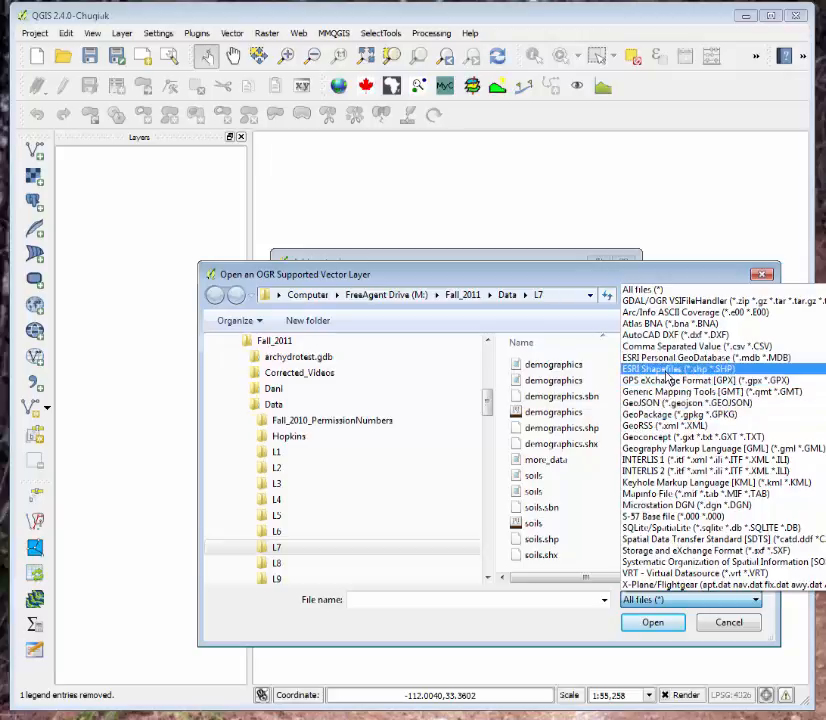
left_click(666, 370)
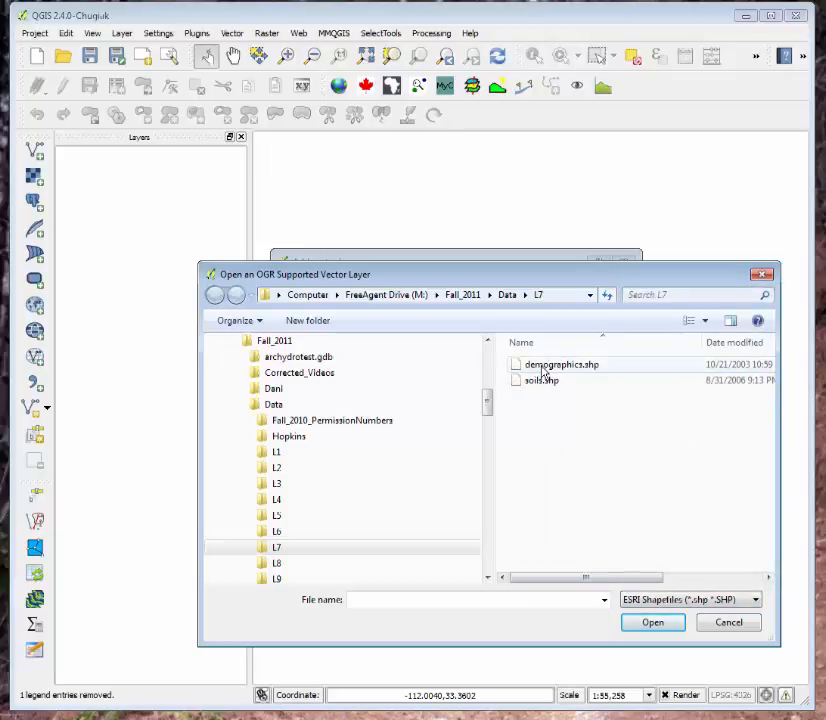
left_click(545, 366)
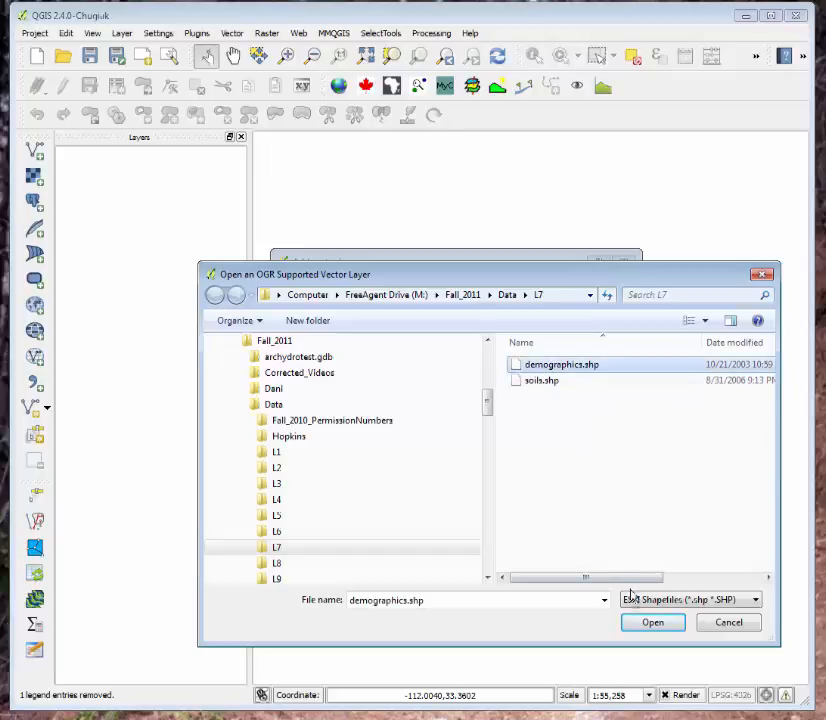
left_click(650, 624)
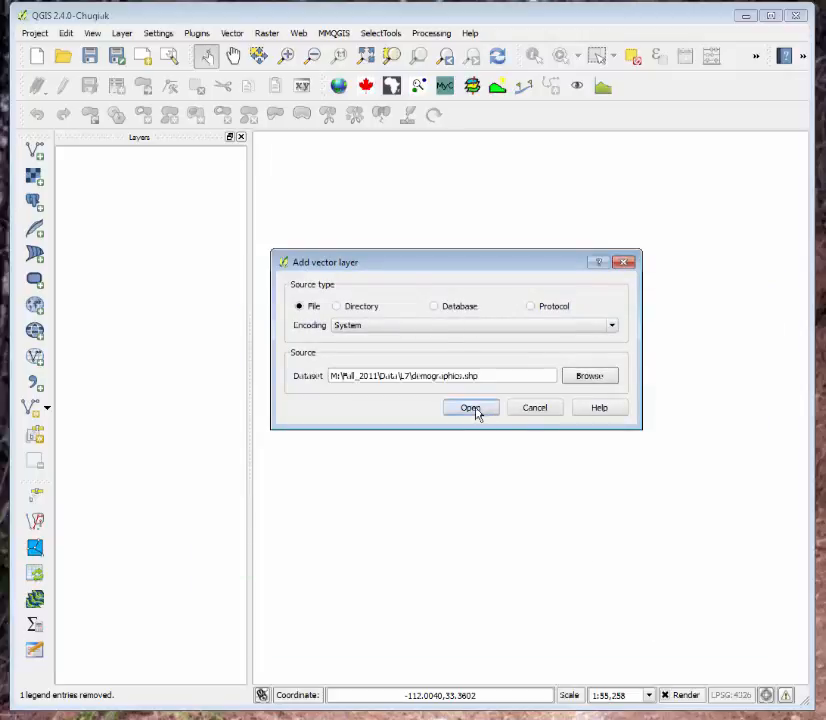
left_click(470, 409)
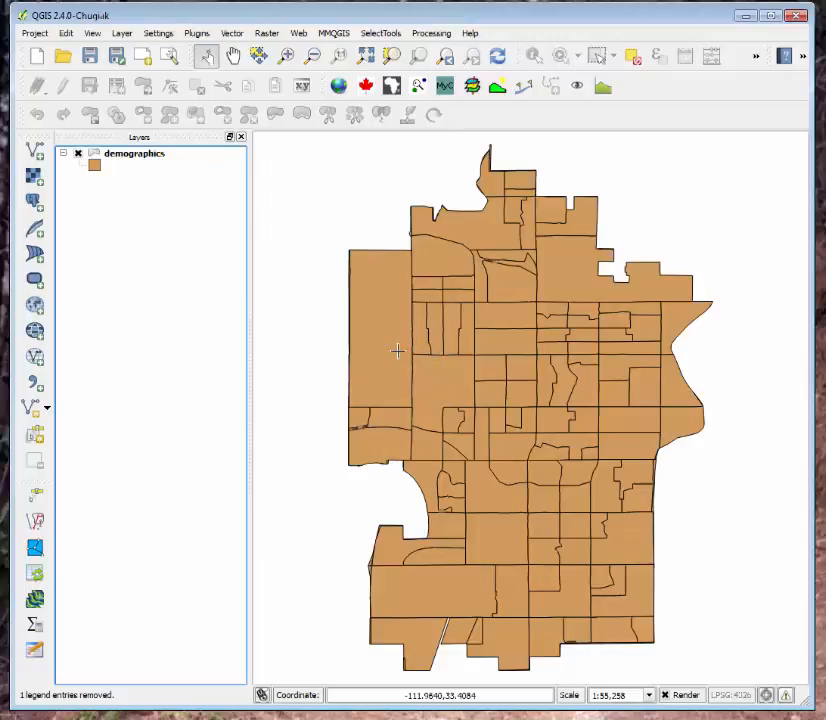
Add the more_data.dbf table from the L7 folder as a vector layer, with the file filter set to All files
left_click(31, 150)
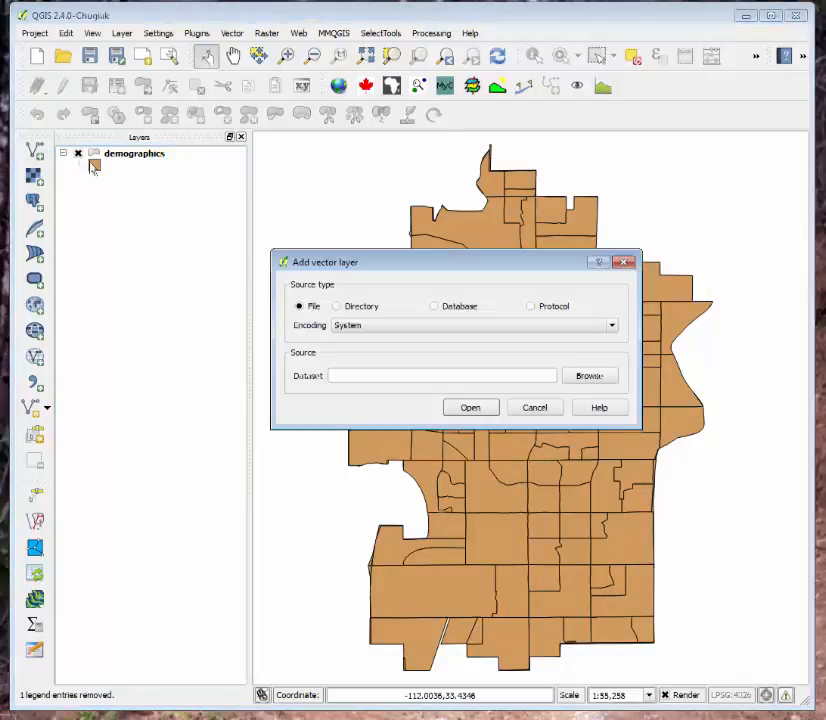
left_click(586, 377)
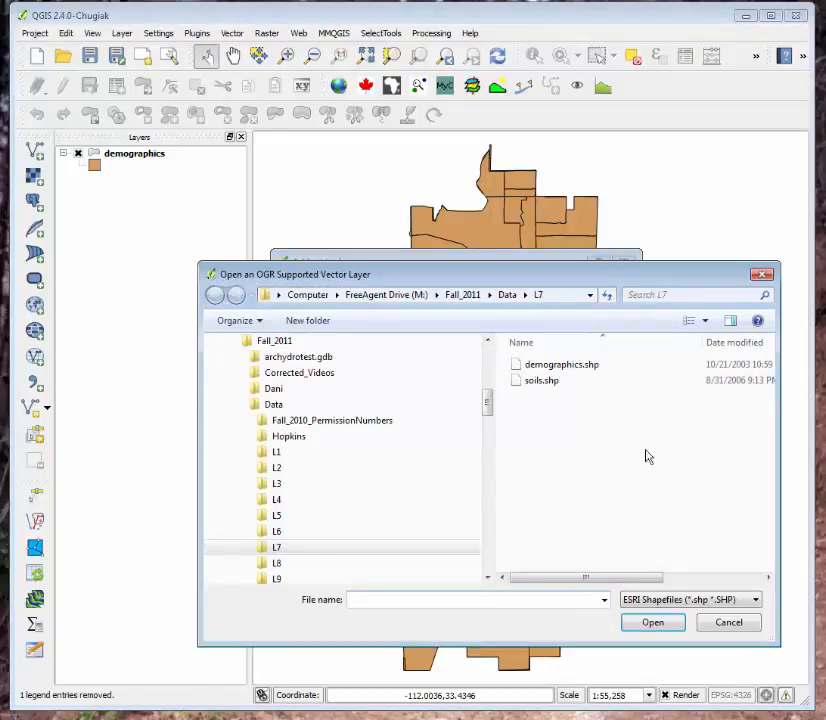
left_click(660, 600)
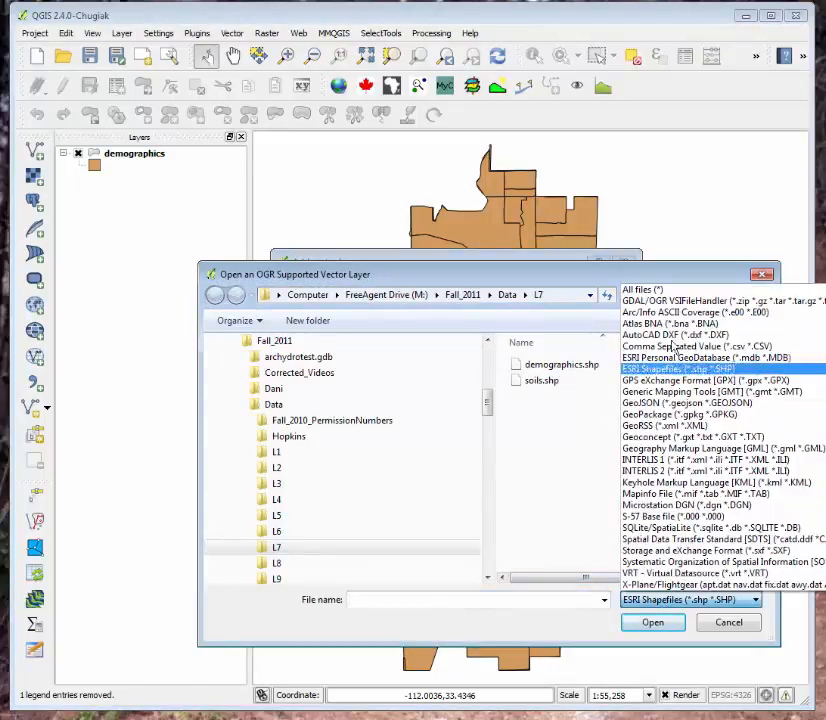
left_click(660, 291)
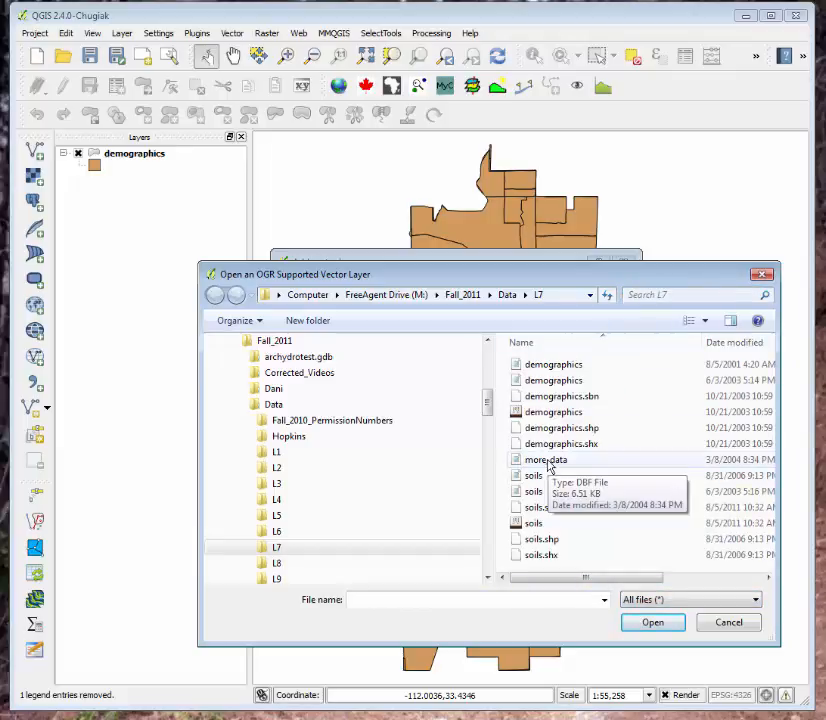
mouse_move(535, 582)
left_mouse_down()
mouse_move(618, 584)
mouse_move(549, 585)
left_mouse_up()
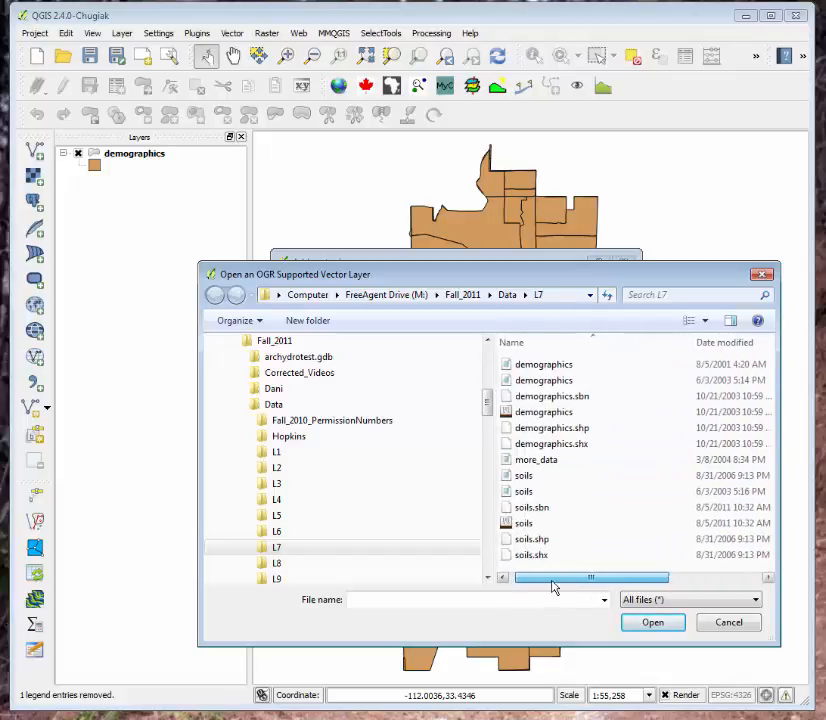
left_click(546, 462)
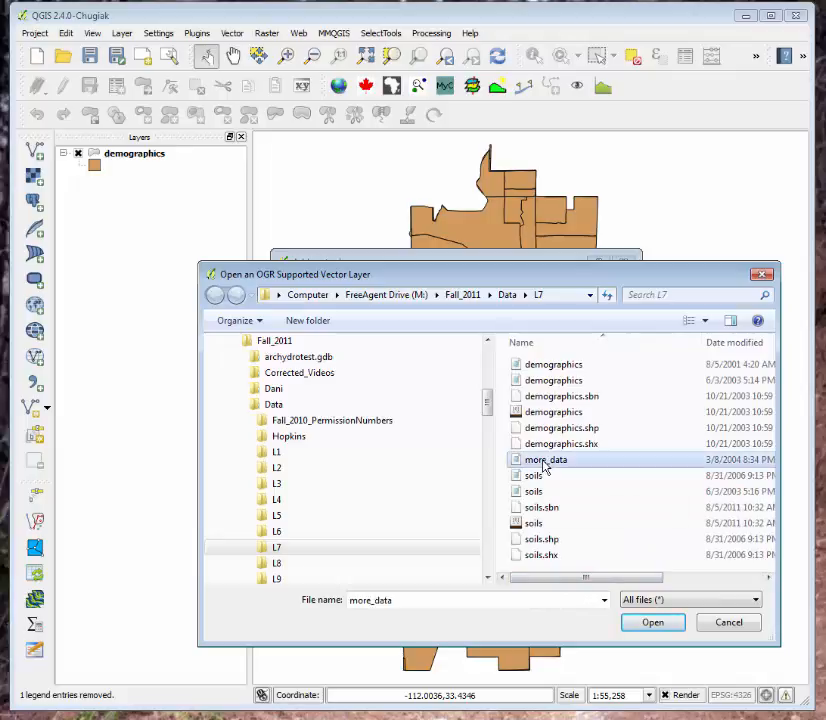
left_click(647, 628)
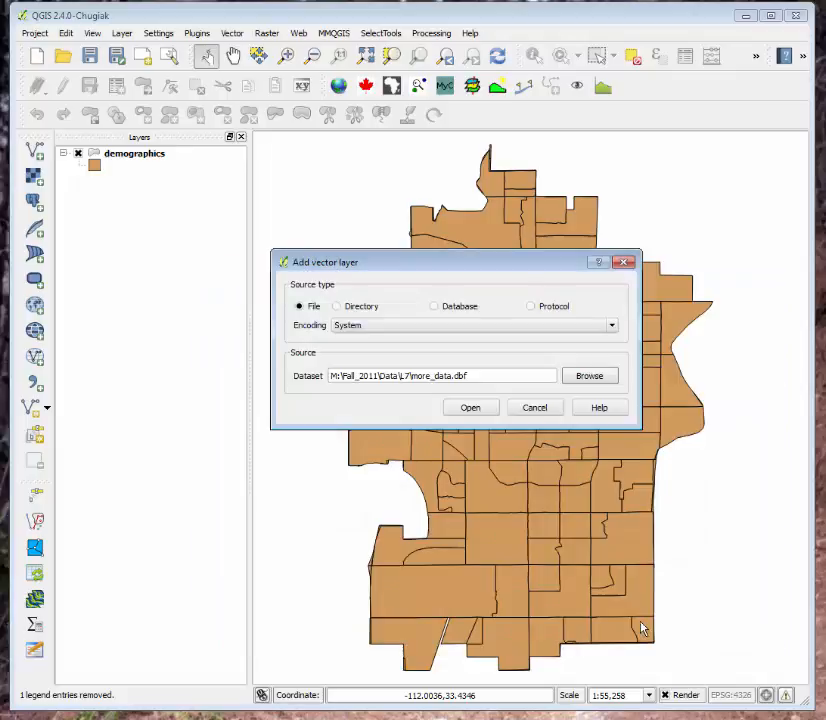
left_click(470, 408)
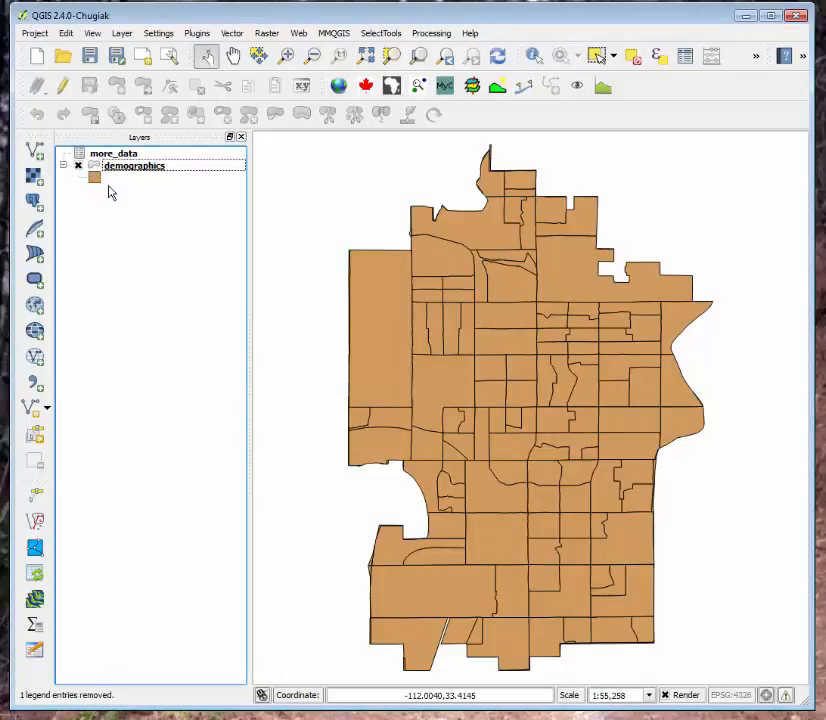
Examine the attribute tables of the demographics and more_data layers, looking at the BLKGRP field and the household columns
right_click(142, 169)
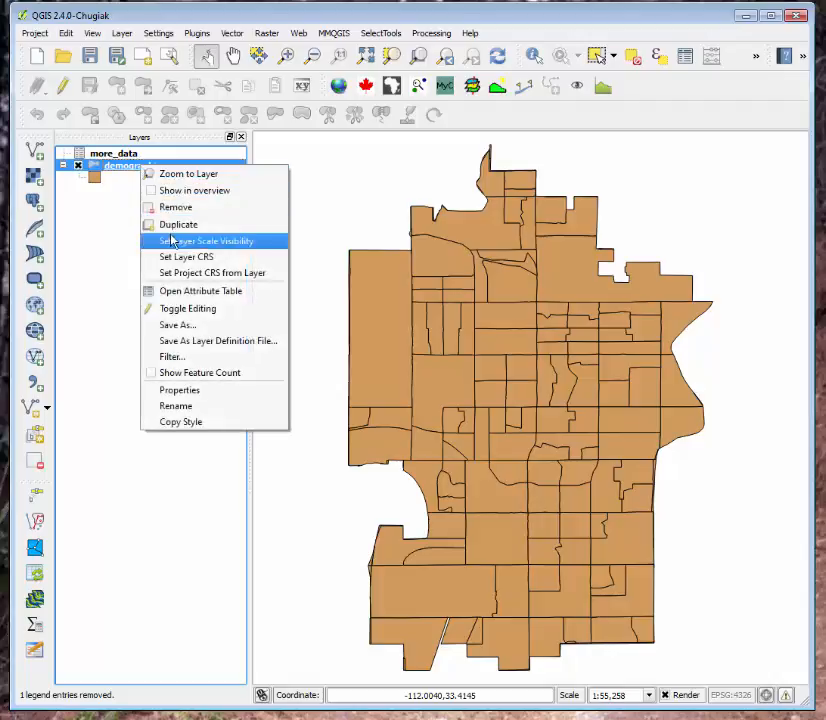
left_click(188, 291)
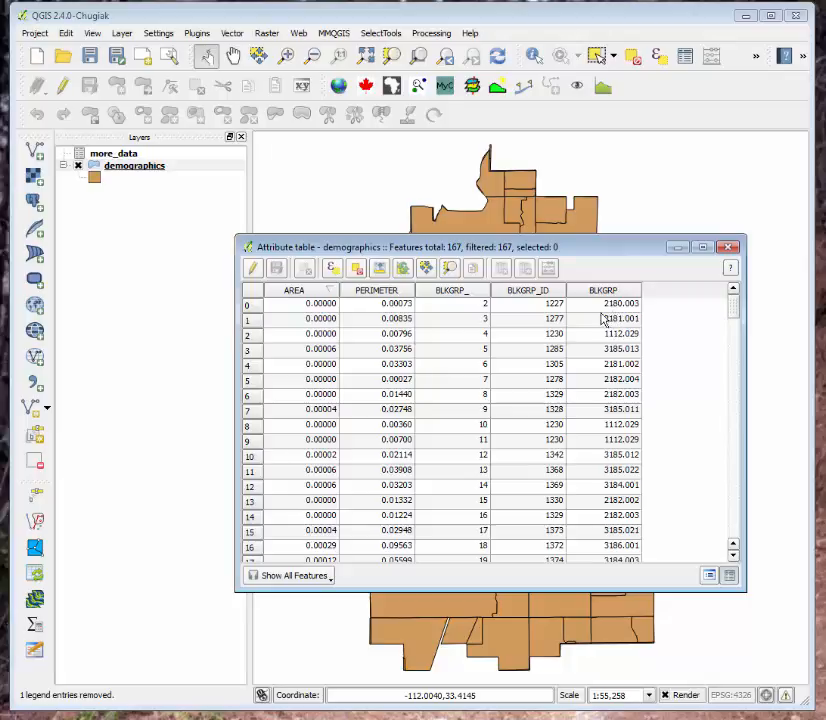
left_click(126, 158)
right_click(125, 159)
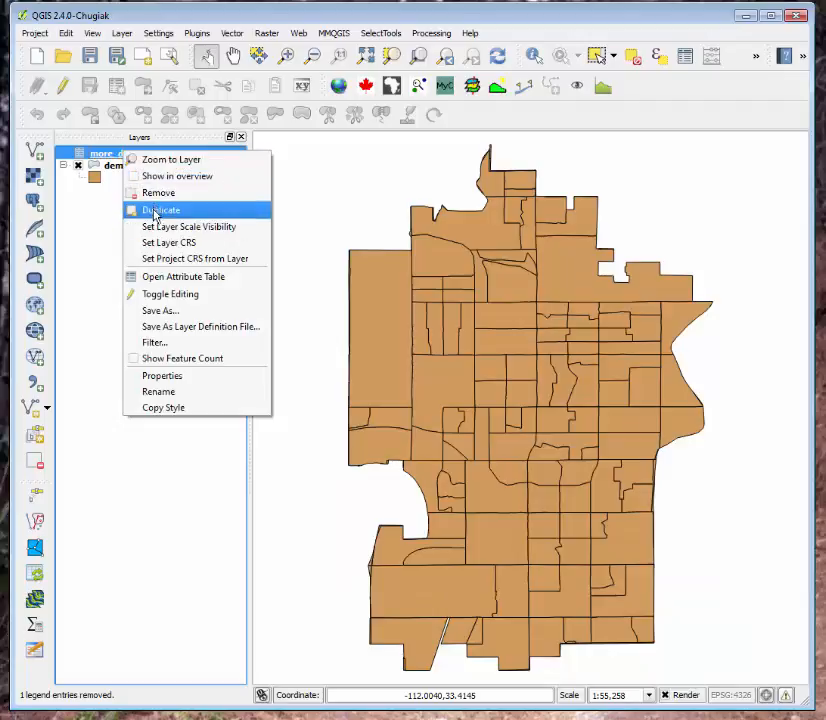
left_click(157, 276)
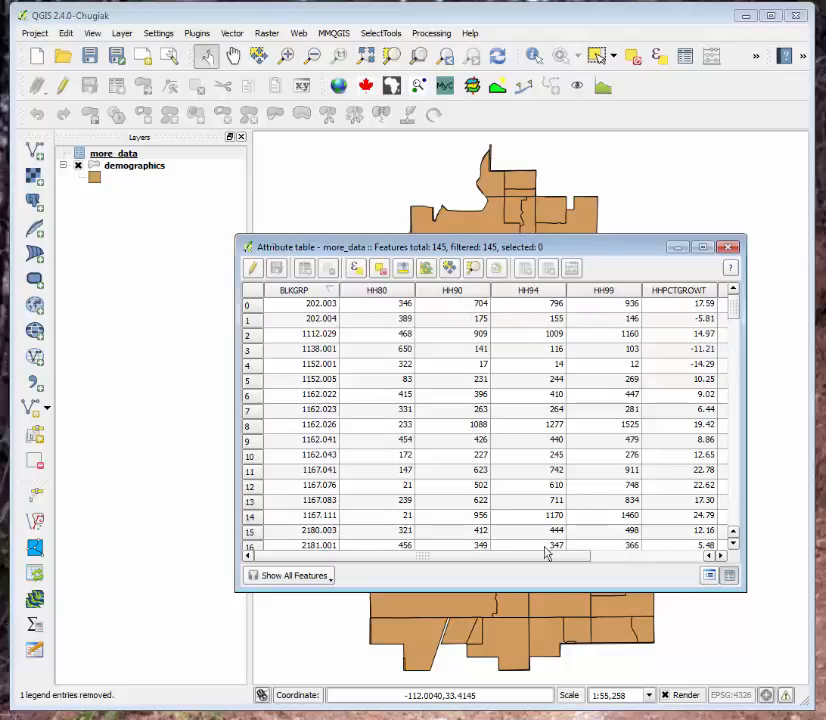
left_click_drag(546, 553, 641, 570)
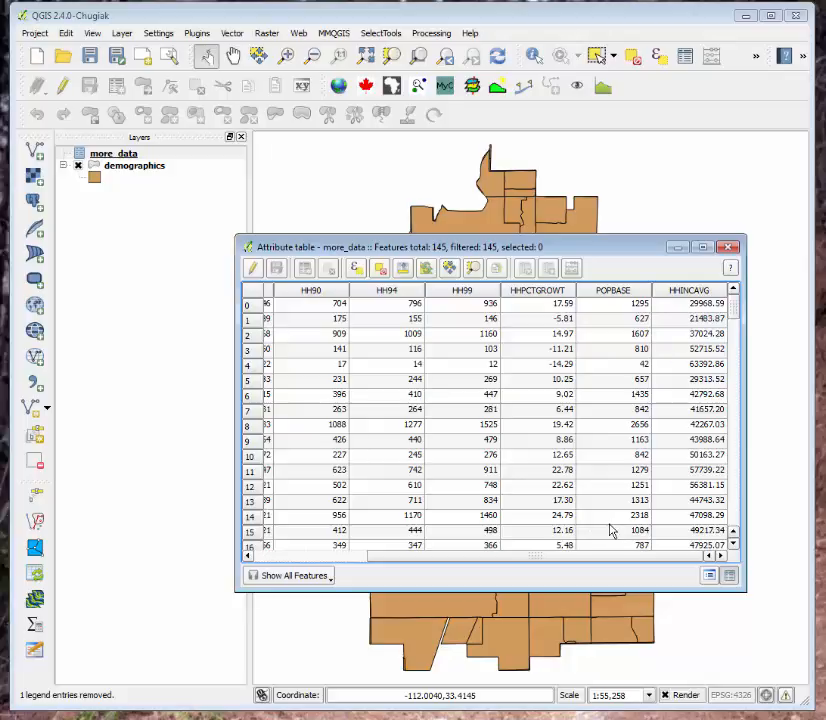
left_click(730, 247)
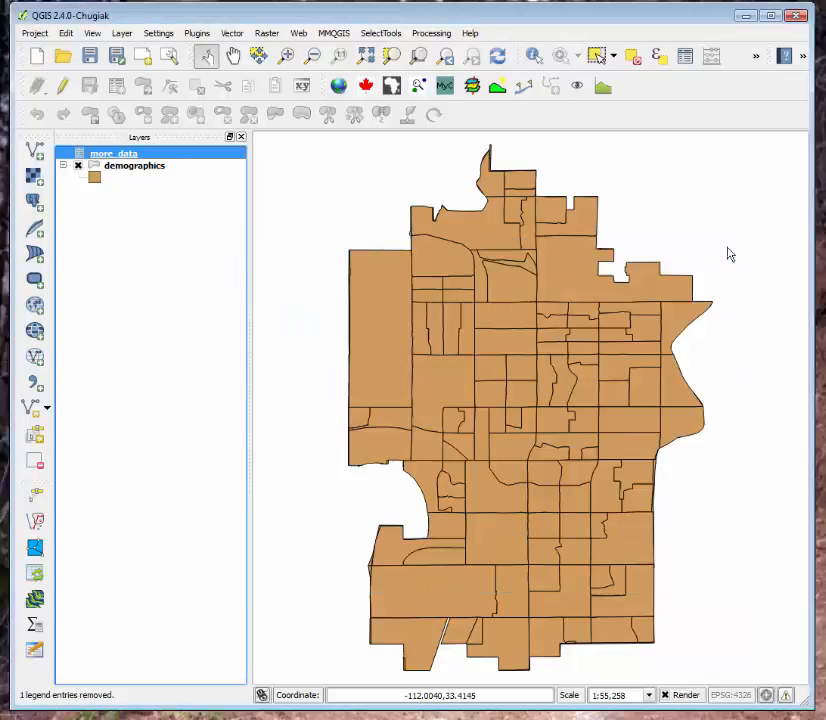
left_click(136, 172)
right_click(136, 172)
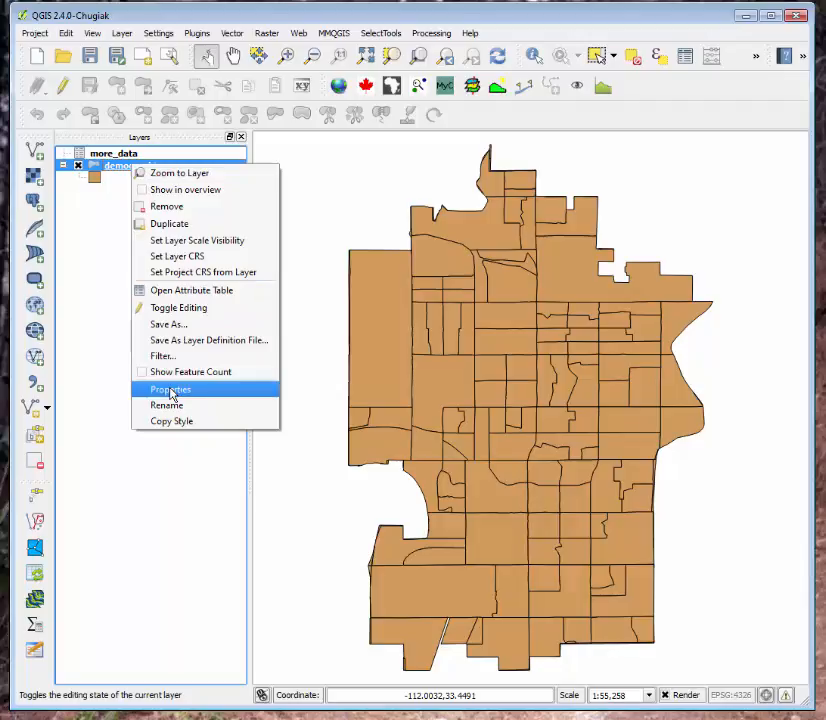
left_click(115, 156)
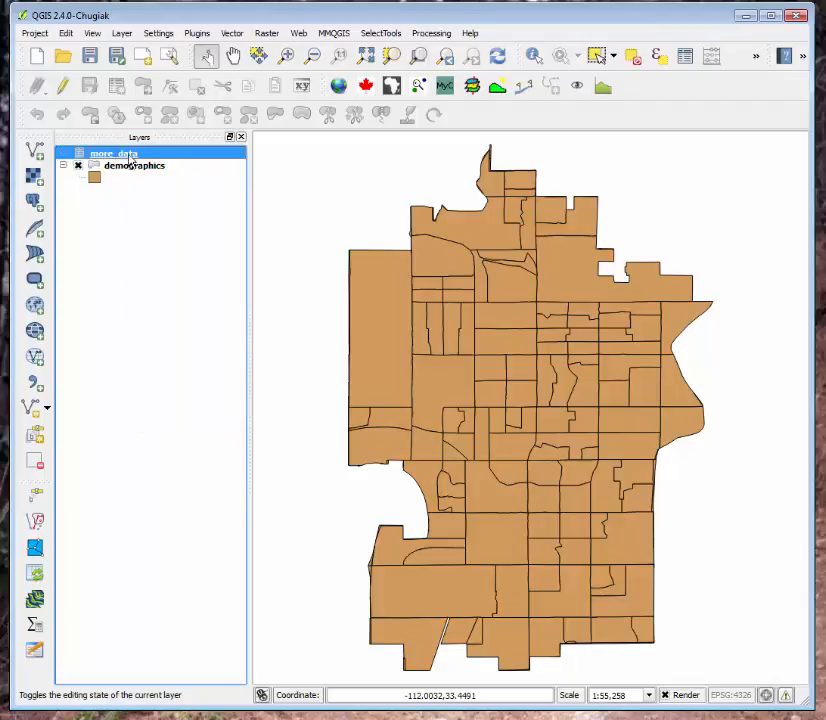
Join the more_data table to the demographics layer, using BLKGRP as both the join field and the target field
left_click(126, 168)
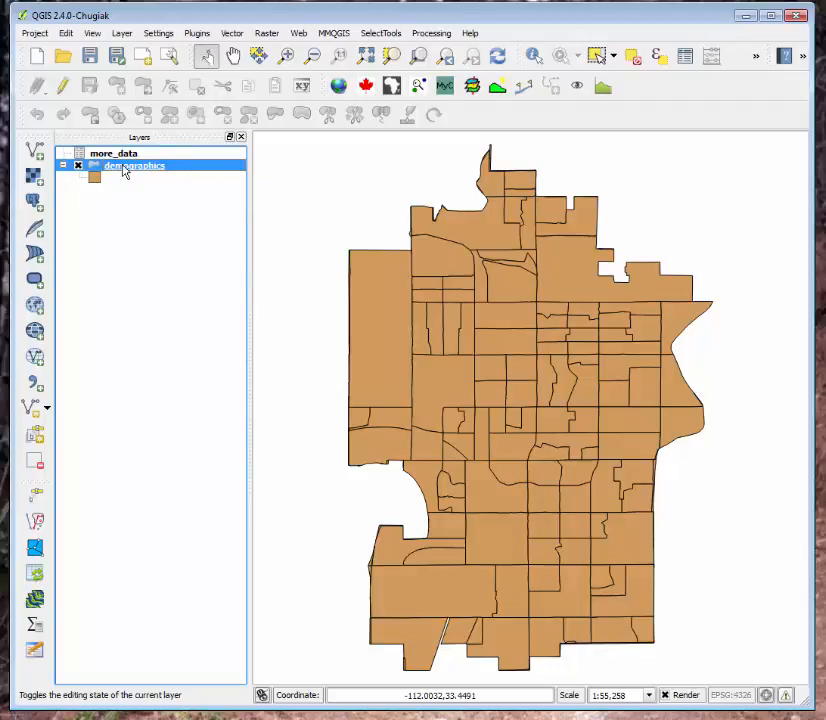
right_click(121, 171)
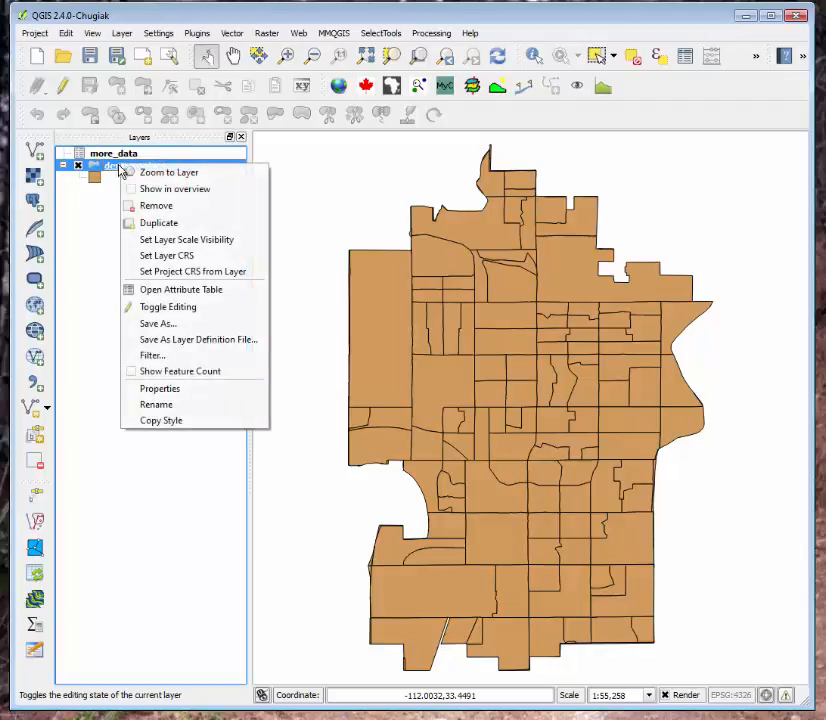
left_click(165, 391)
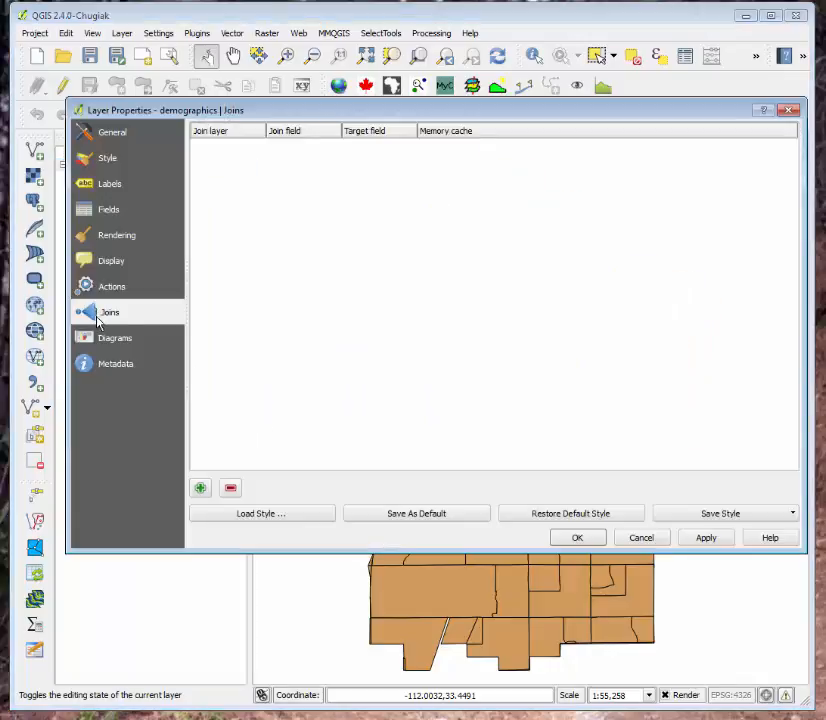
left_click(200, 488)
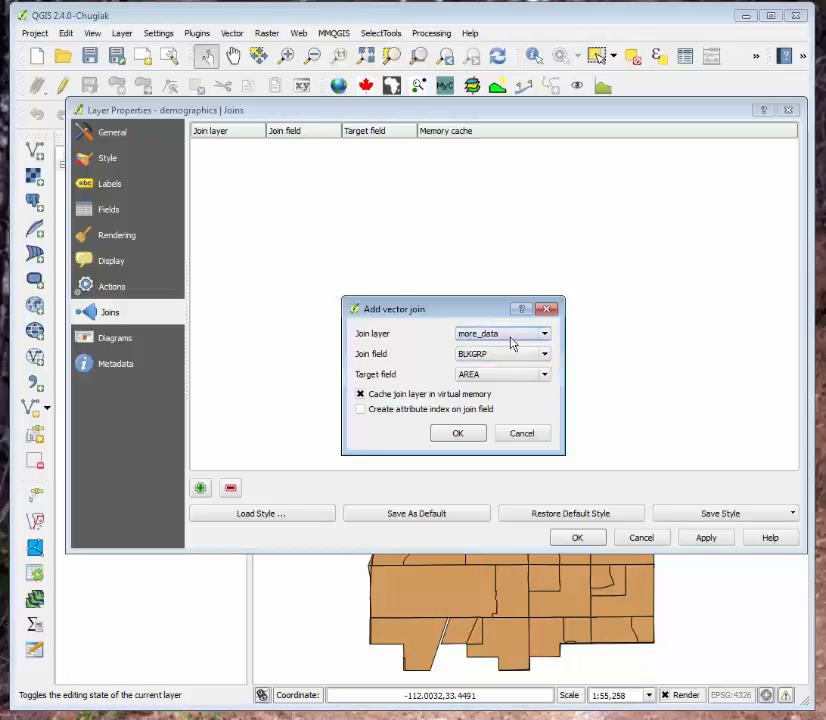
left_click(545, 375)
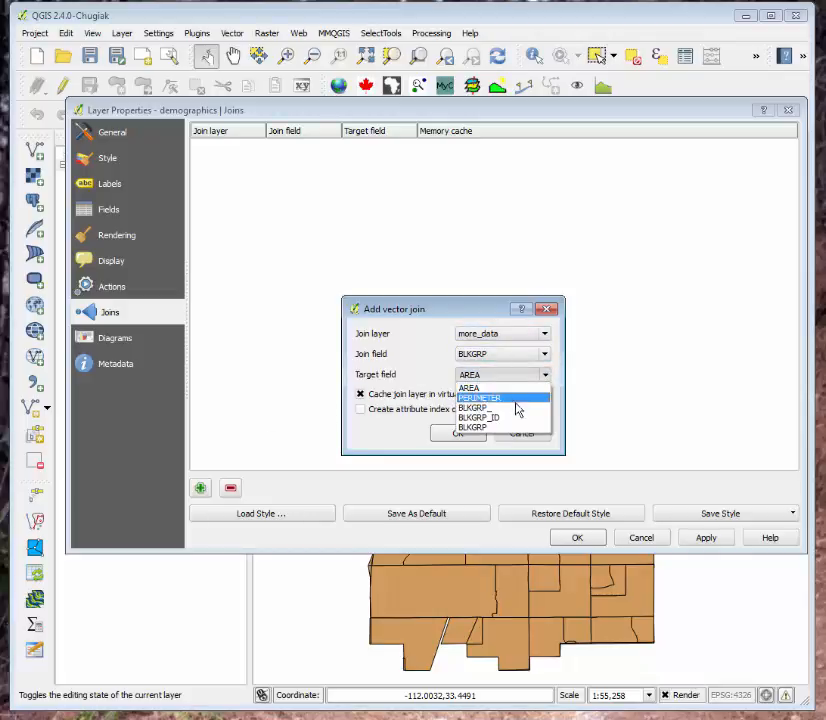
left_click(503, 430)
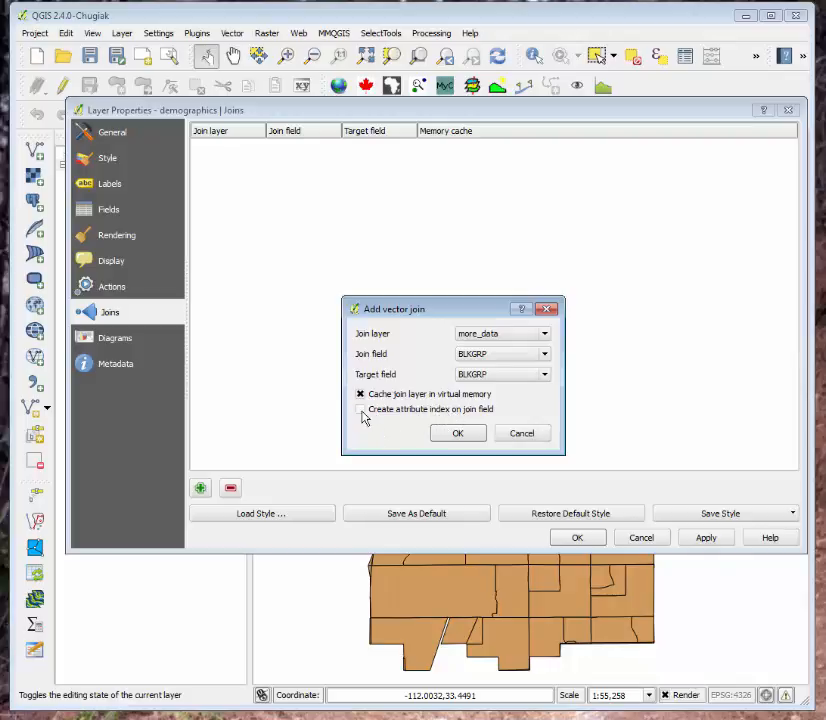
left_click(458, 435)
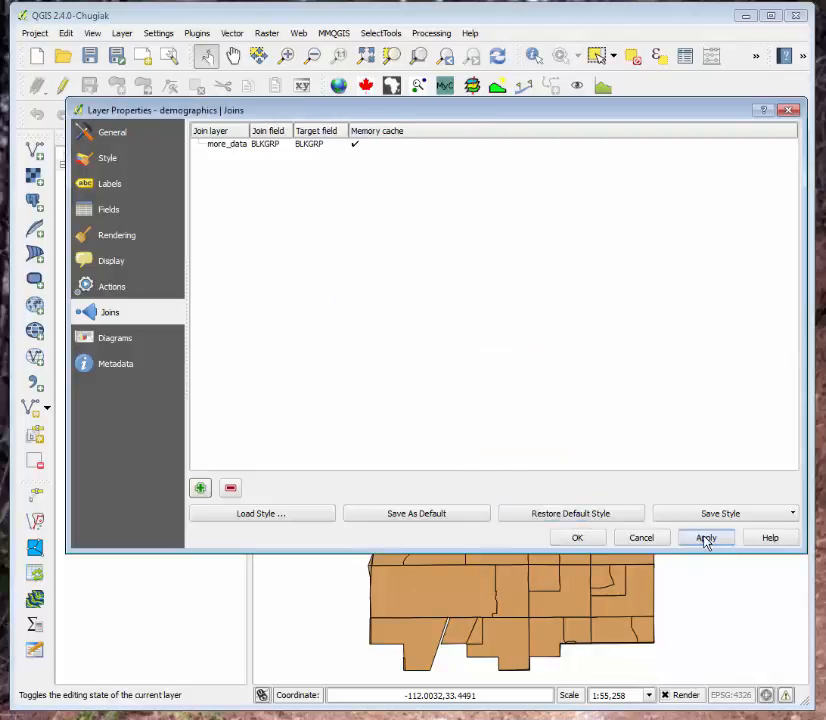
left_click(578, 540)
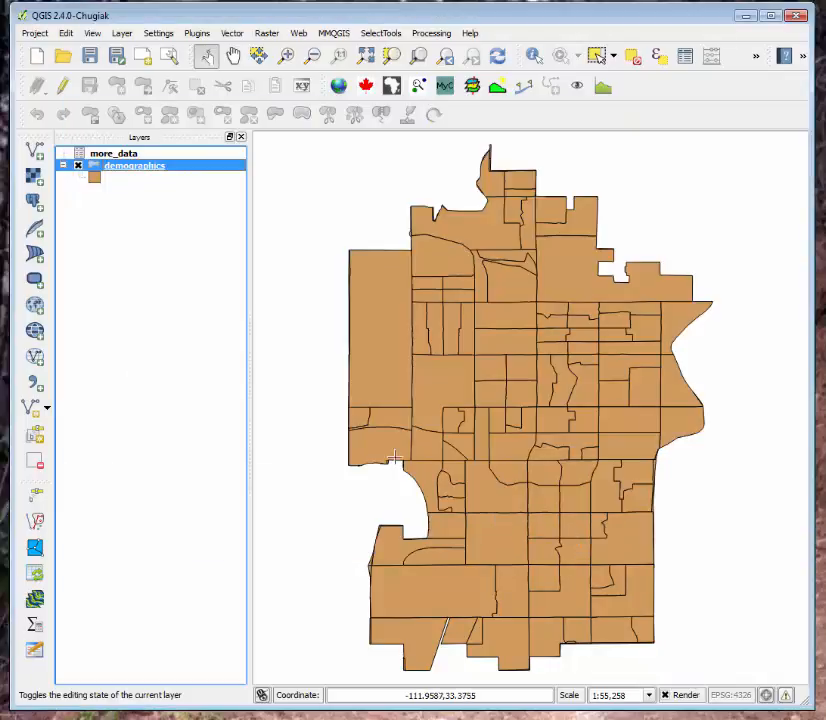
Examine the joined more_data columns in the demographics attribute table, widening the table window to show more fields
right_click(129, 166)
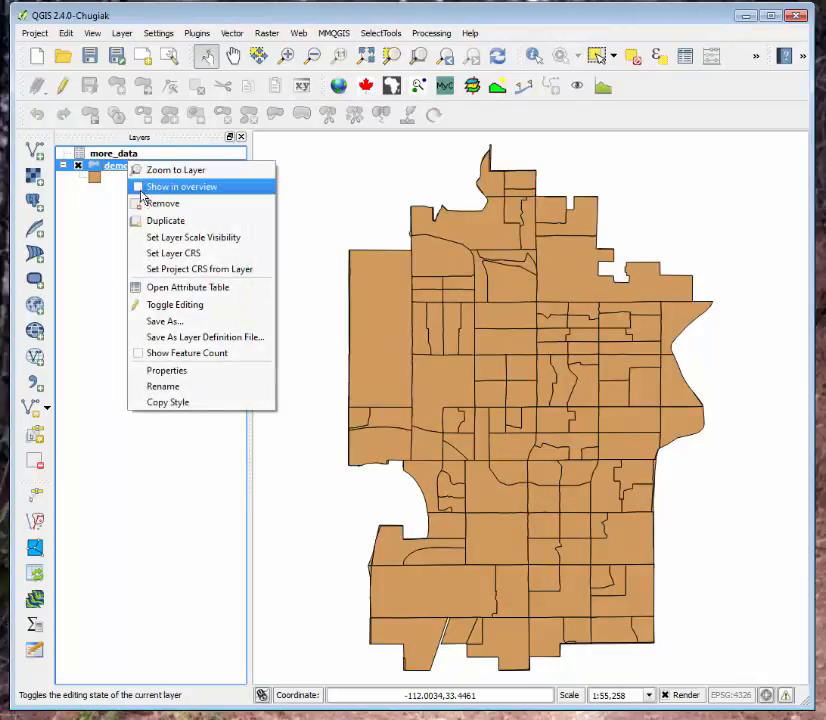
left_click(165, 291)
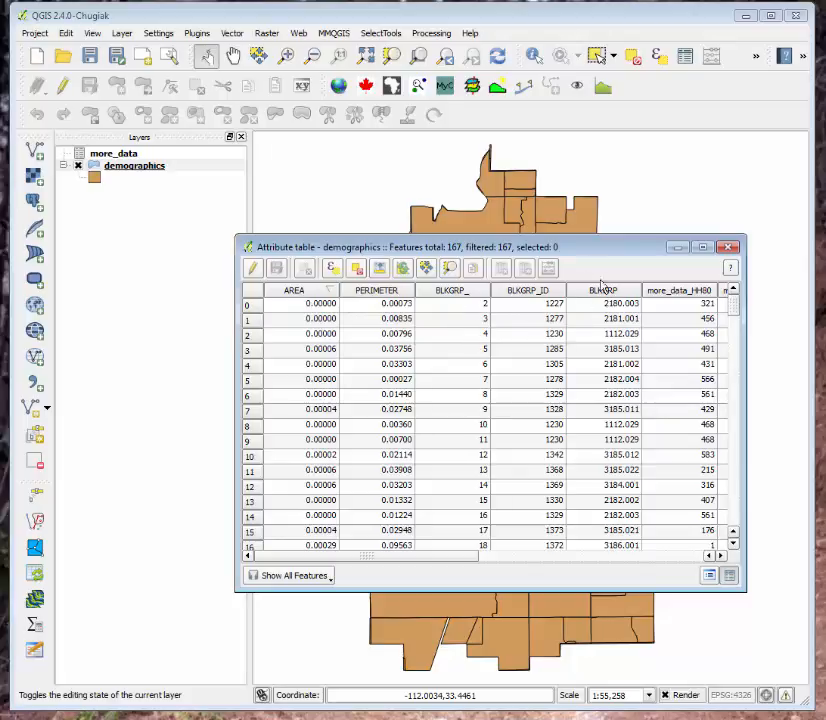
left_click_drag(580, 252, 425, 259)
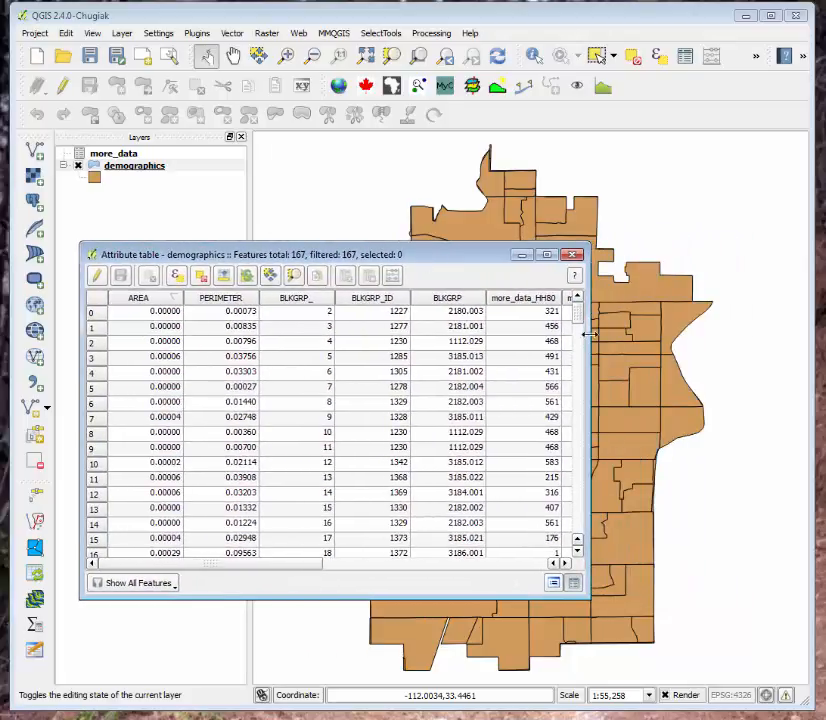
left_click_drag(589, 337, 758, 318)
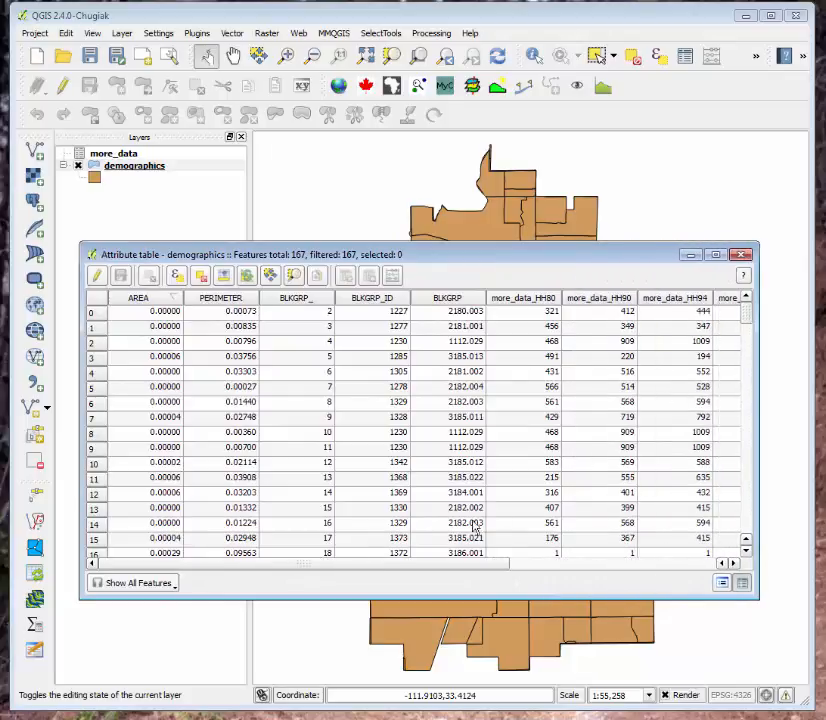
left_click_drag(472, 566, 629, 561)
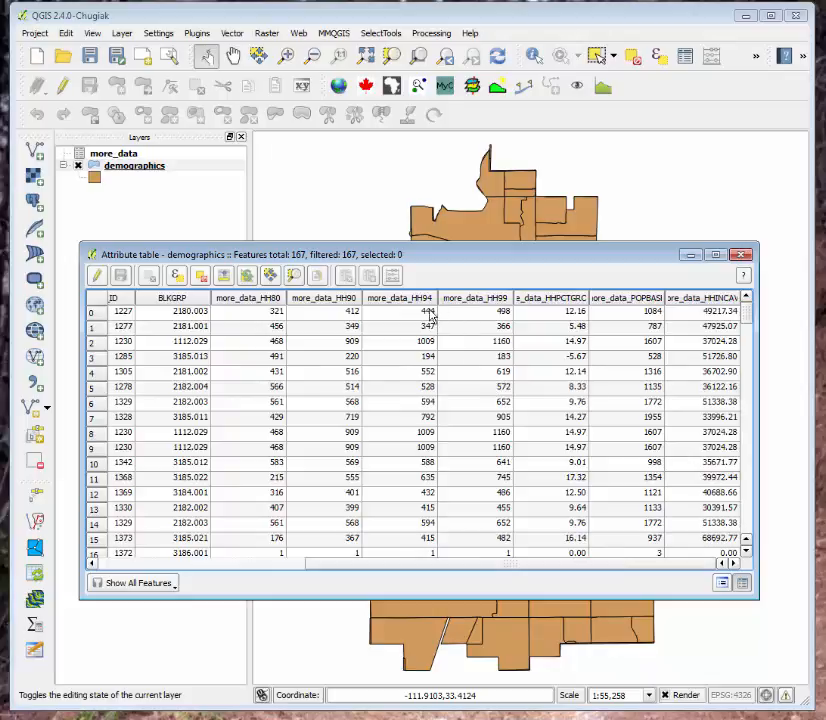